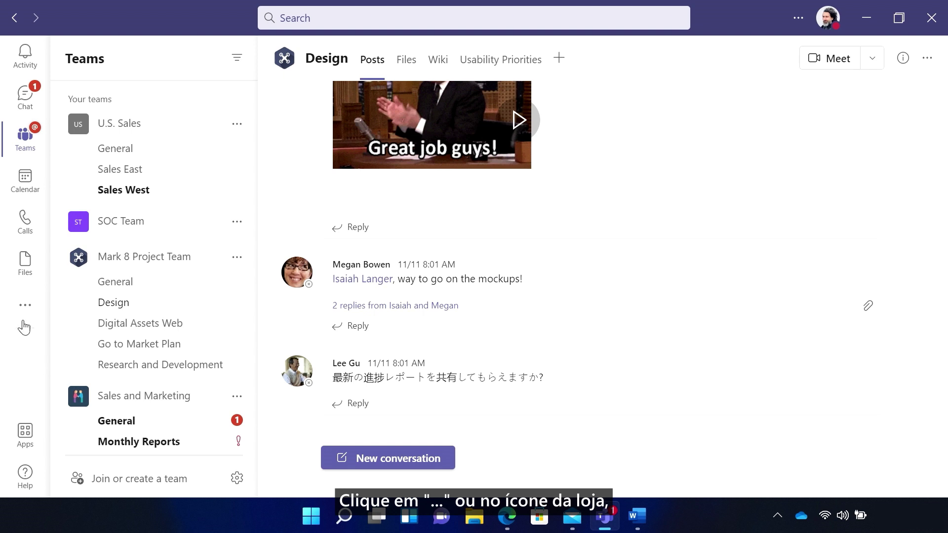
- Find the Polly app, add it for personal use, and dismiss its notification
left_click(25, 433)
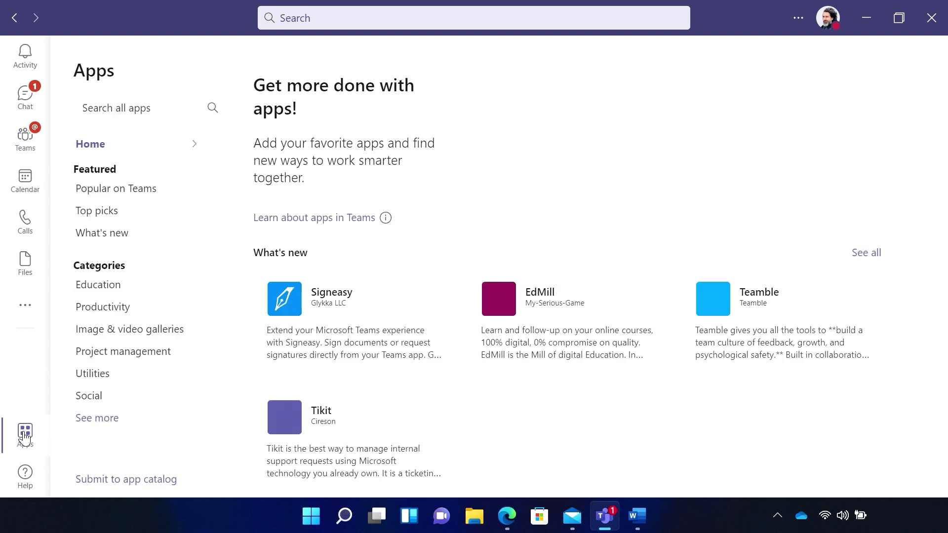
left_click(312, 16)
type("Pol")
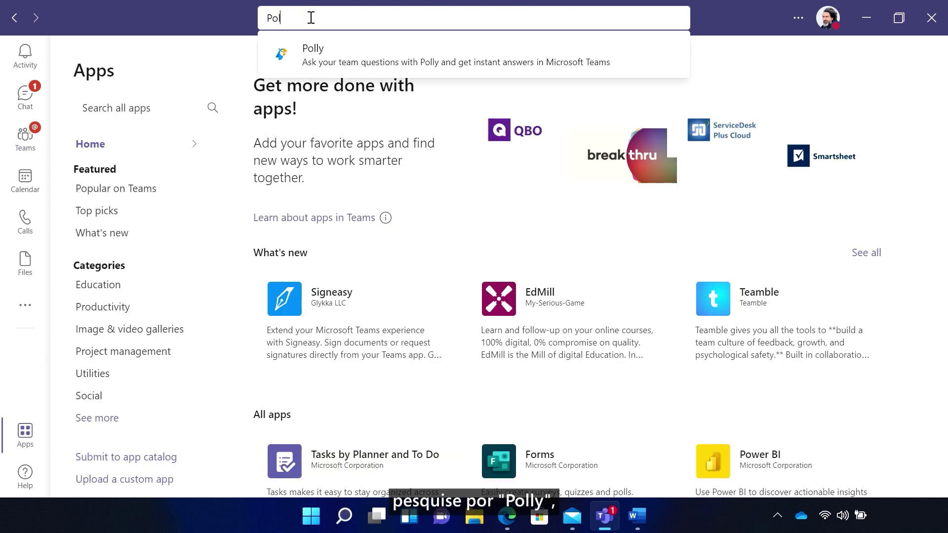
type("ly")
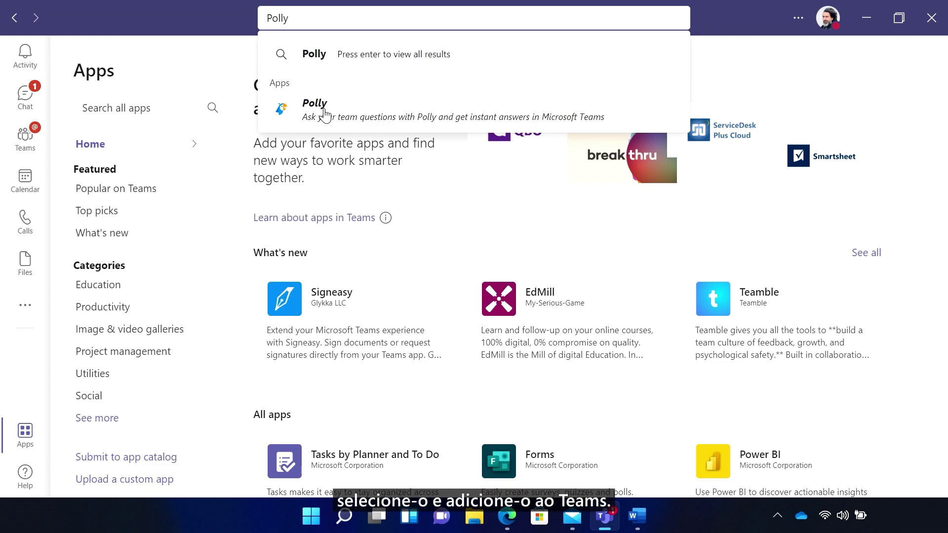
left_click(314, 107)
left_click(320, 119)
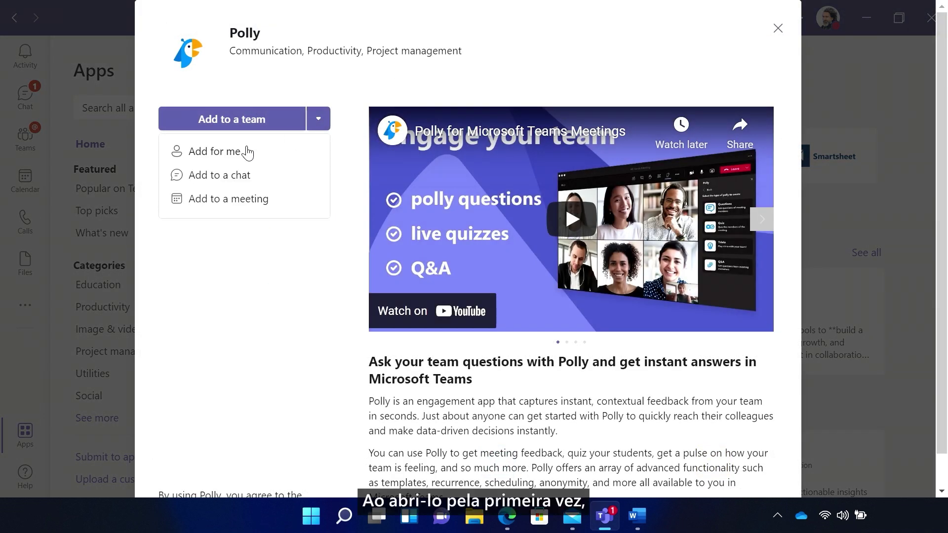
left_click(232, 153)
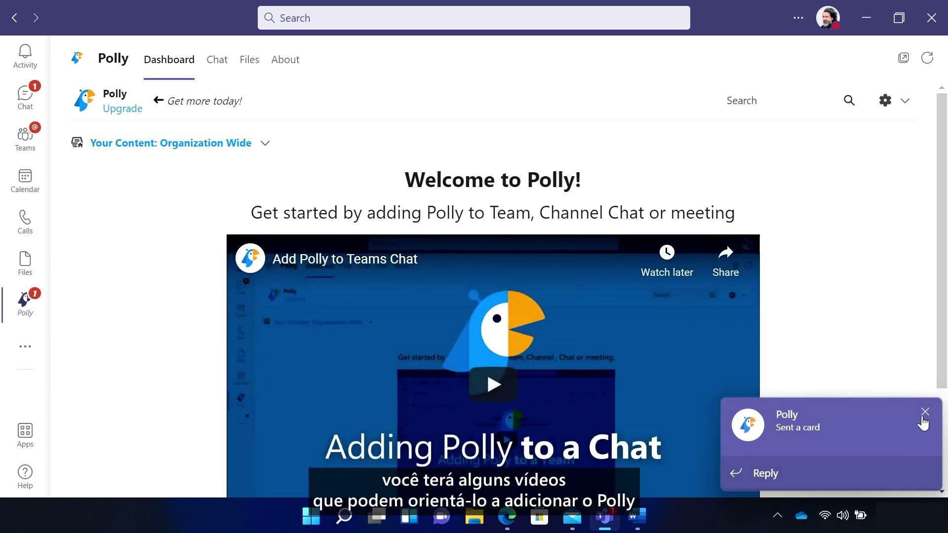
left_click(925, 421)
left_click_drag(943, 325, 940, 453)
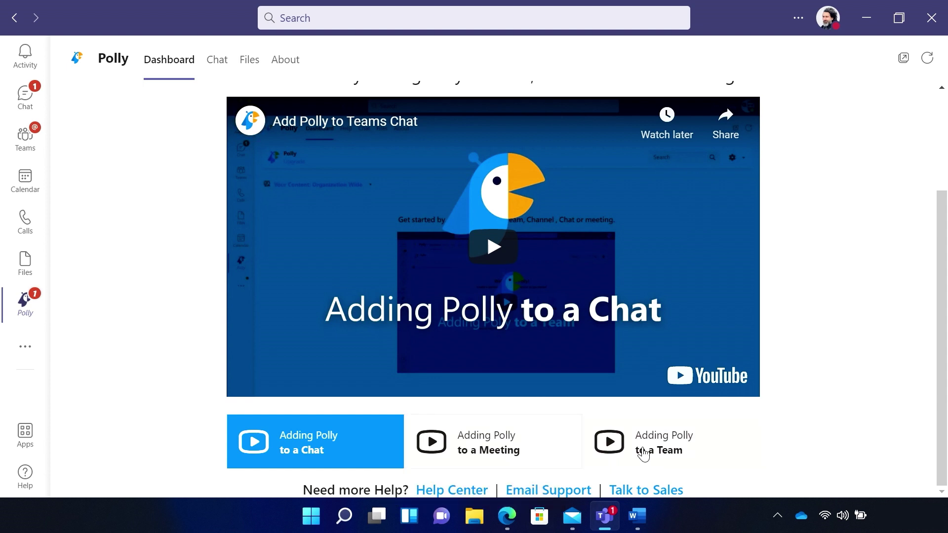
left_click_drag(944, 421, 937, 308)
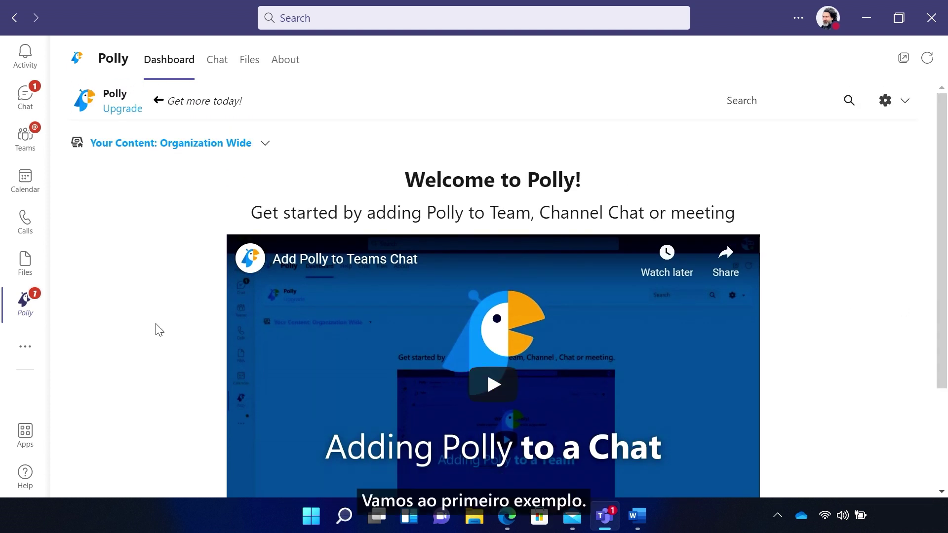
- Start a new Design channel conversation and open Polly from the compose toolbar
left_click(25, 138)
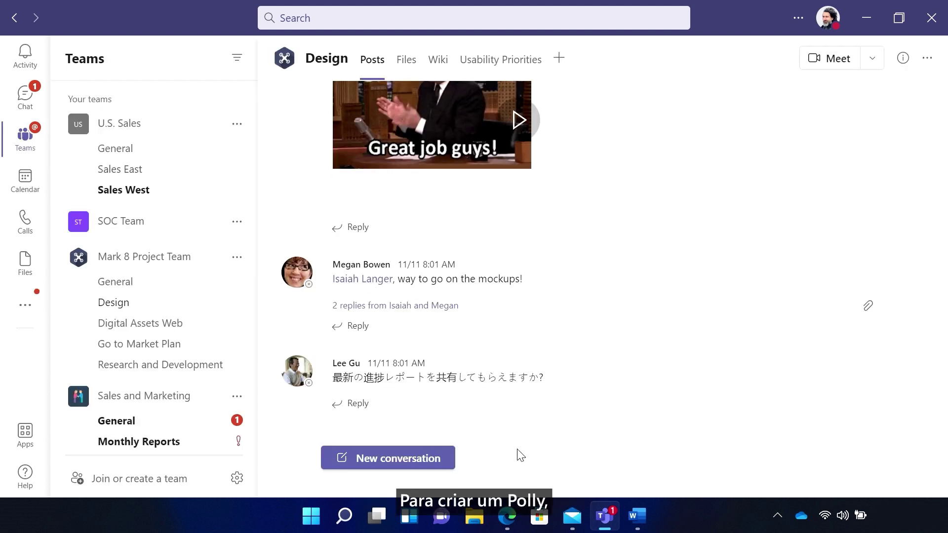
left_click(394, 459)
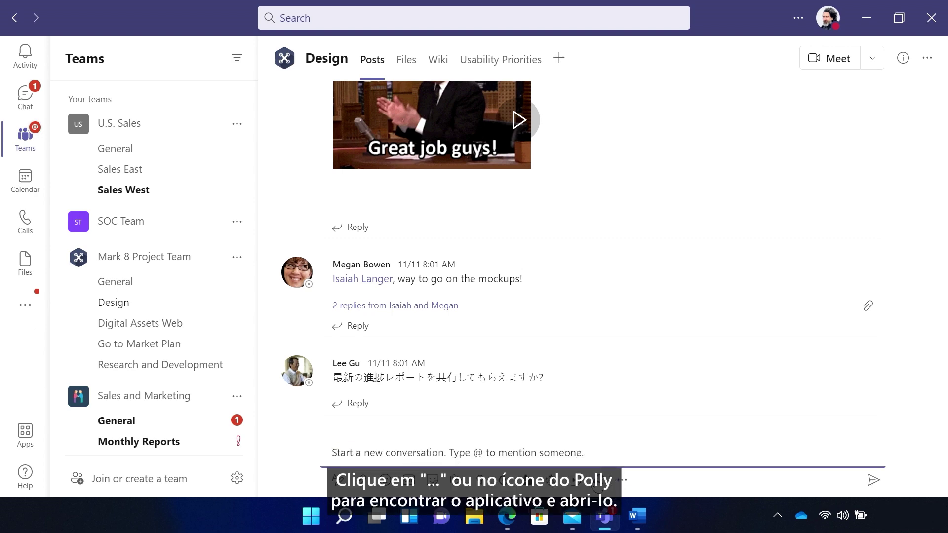
left_click(597, 479)
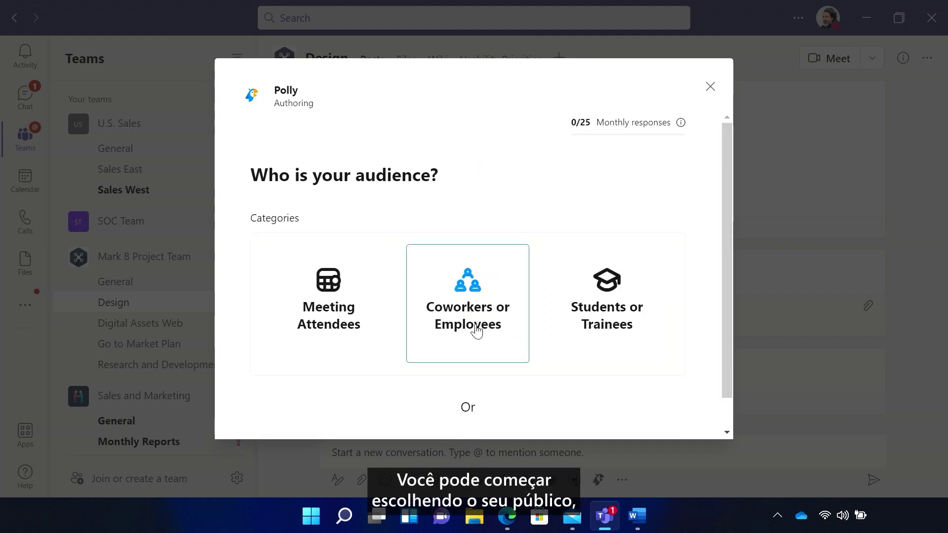
- Browse the coworkers audience option, go back, and create a new polly
left_click(471, 331)
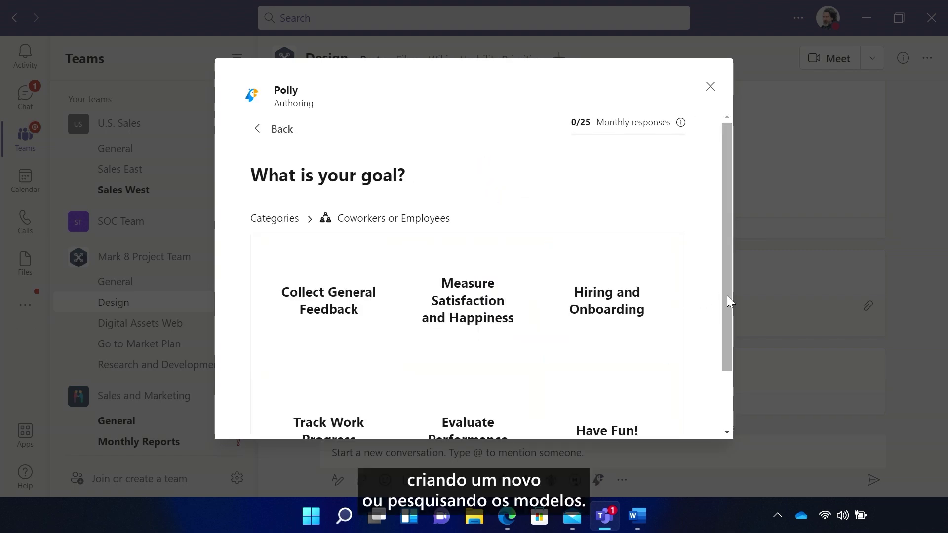
mouse_move(727, 300)
left_mouse_down()
mouse_move(716, 439)
mouse_move(728, 280)
left_mouse_up()
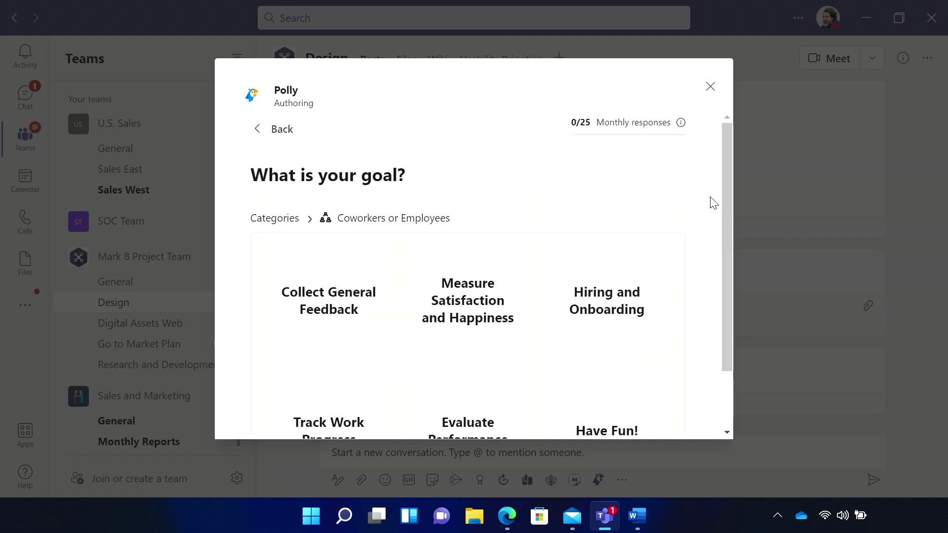
left_click(280, 137)
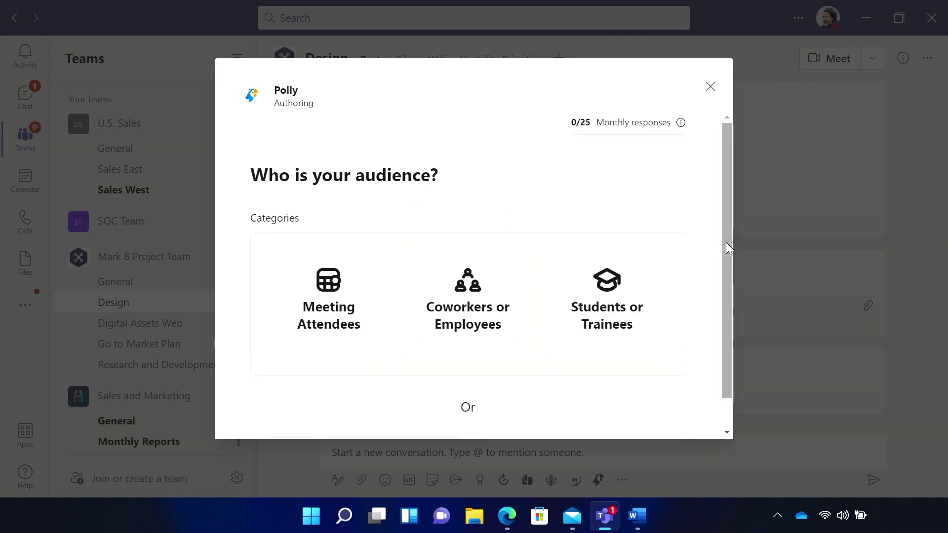
left_click_drag(726, 242, 720, 347)
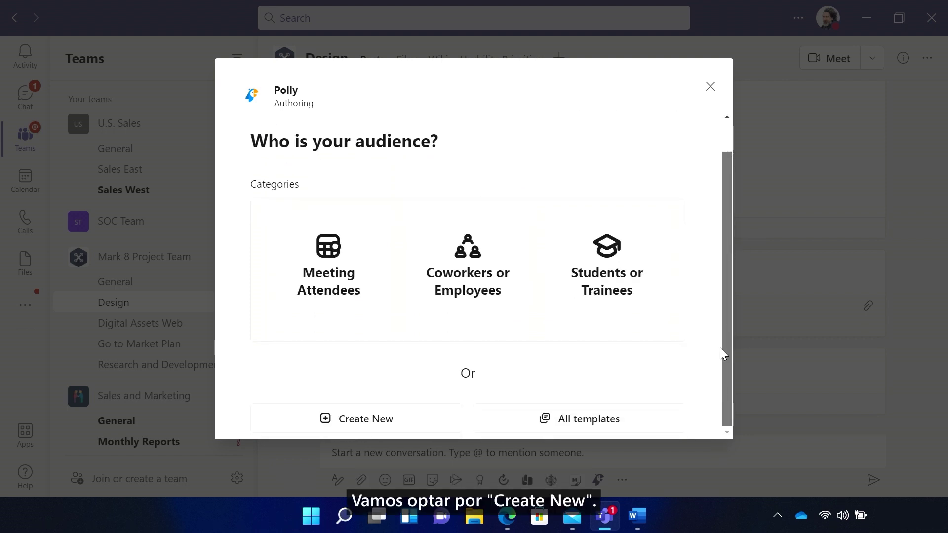
left_click(366, 425)
left_click_drag(726, 338, 727, 394)
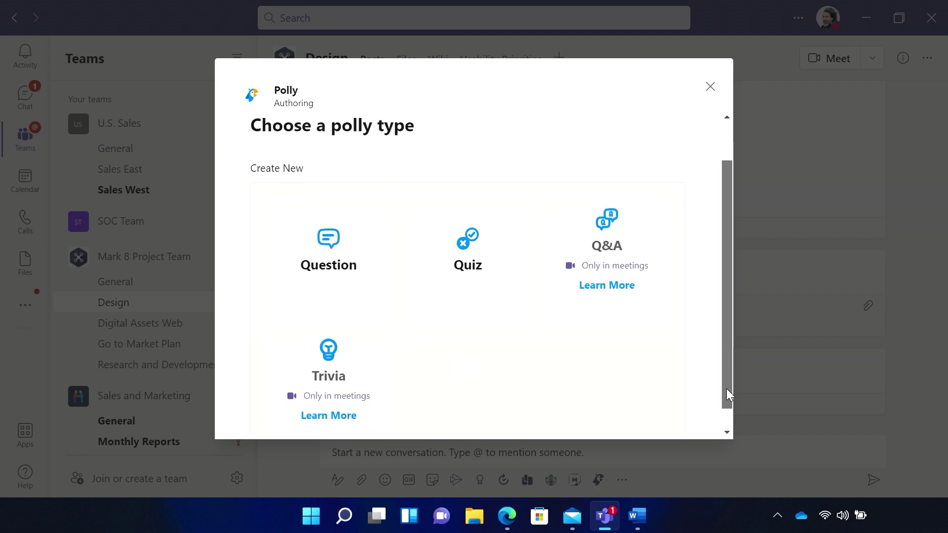
- Draft the question 'Where should we get lunch?' with choices Cafe One and Cafe Two
left_click(333, 249)
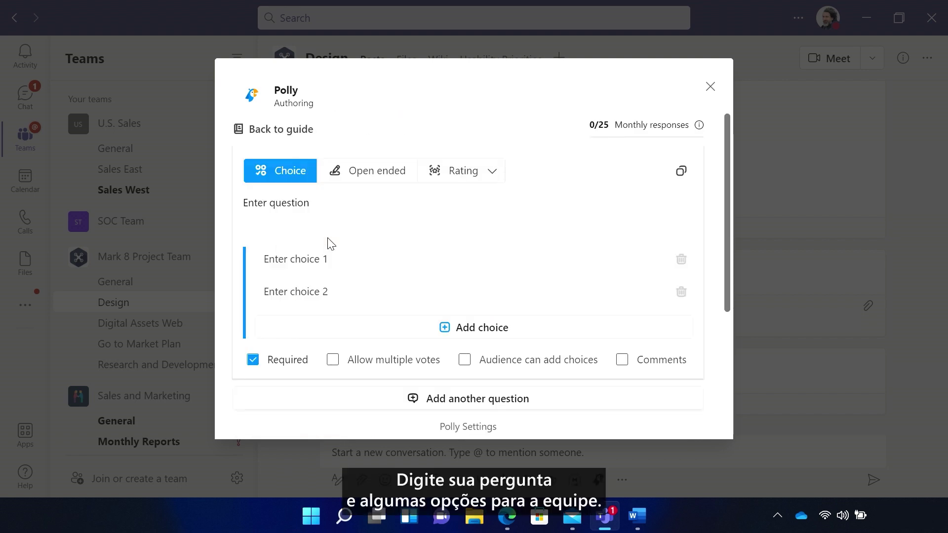
left_click(317, 227)
type("Where should we get lu")
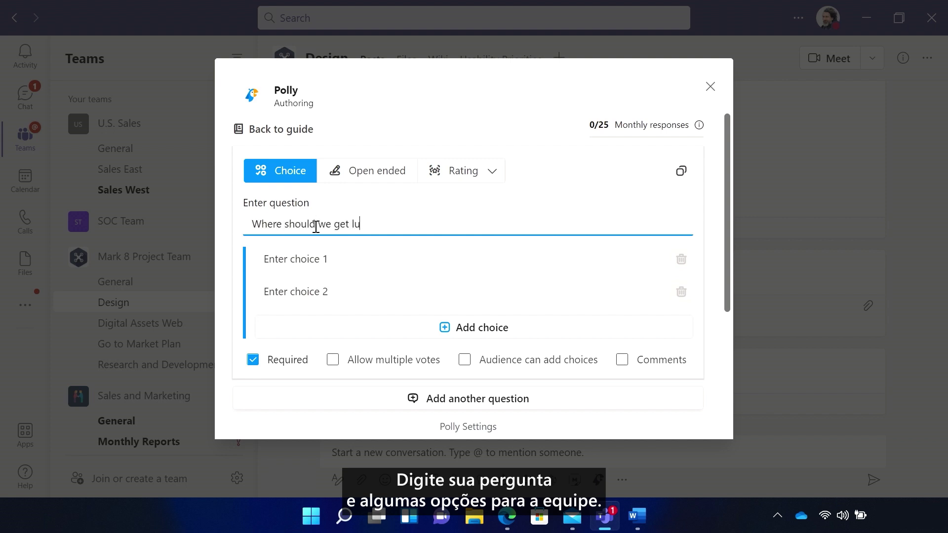
type("nch?")
left_click(294, 259)
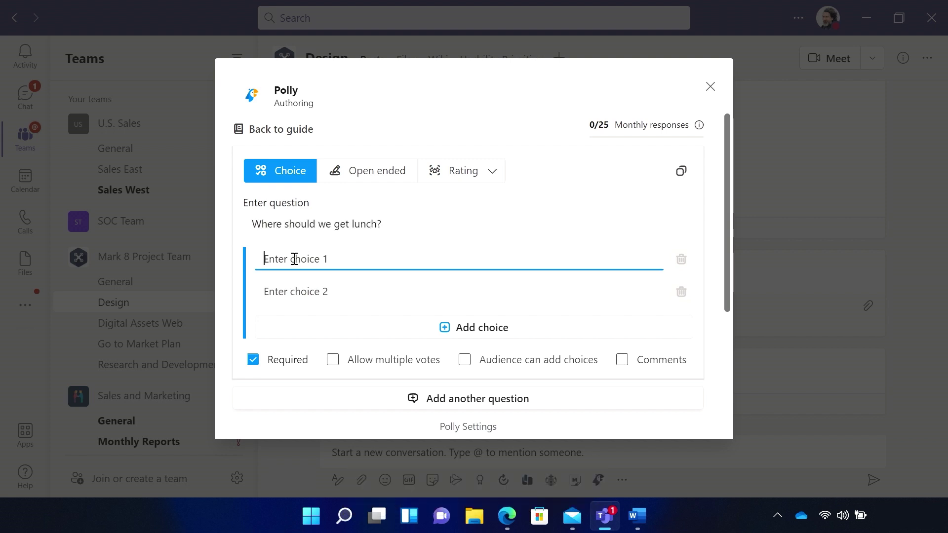
type("Cafe One")
left_click(272, 290)
type("Cafe Two")
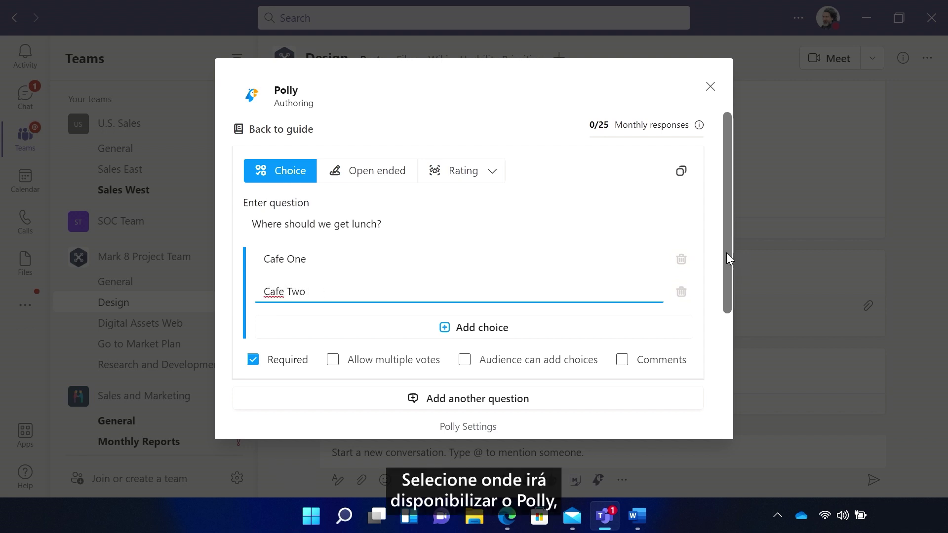
left_click_drag(727, 253, 720, 385)
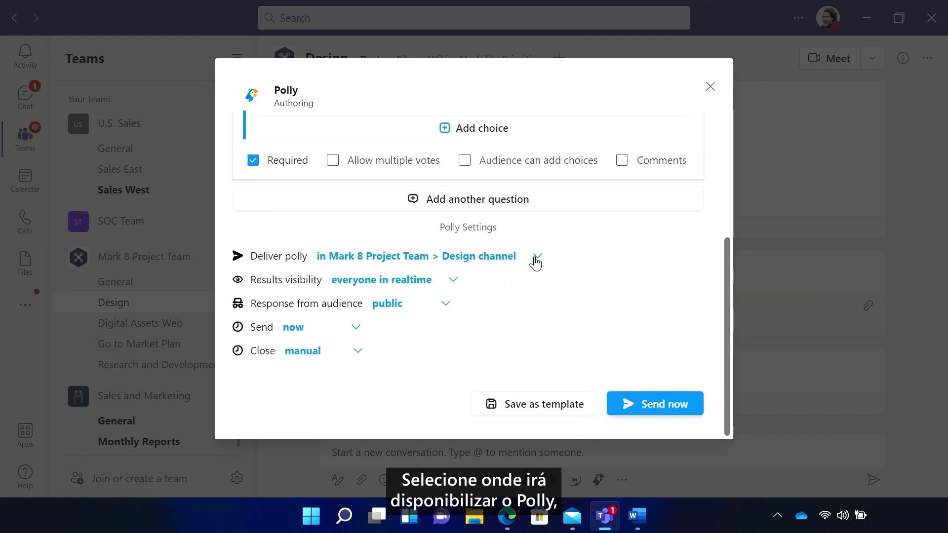
- Review the delivery, visibility, response and send options, keeping realtime public results and send now
left_click(535, 263)
left_click(536, 260)
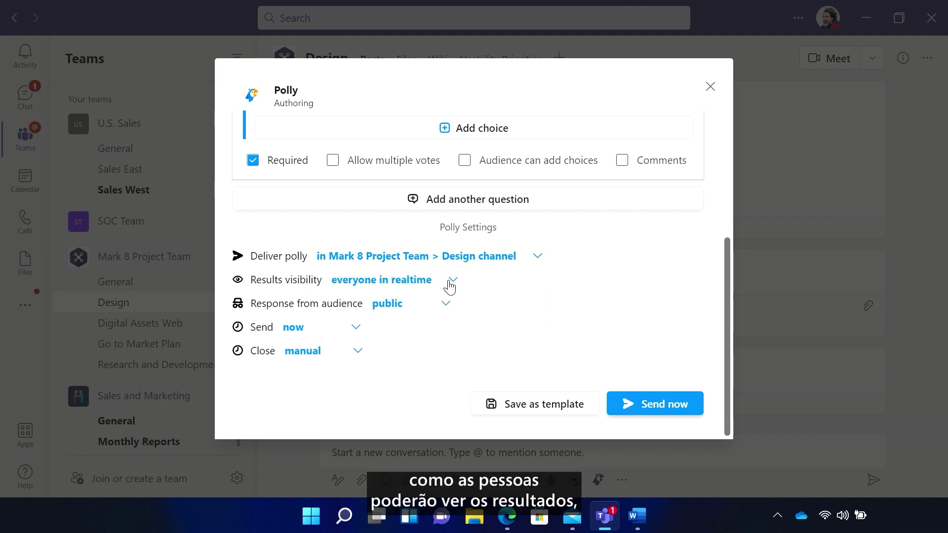
left_click(449, 285)
left_click(451, 283)
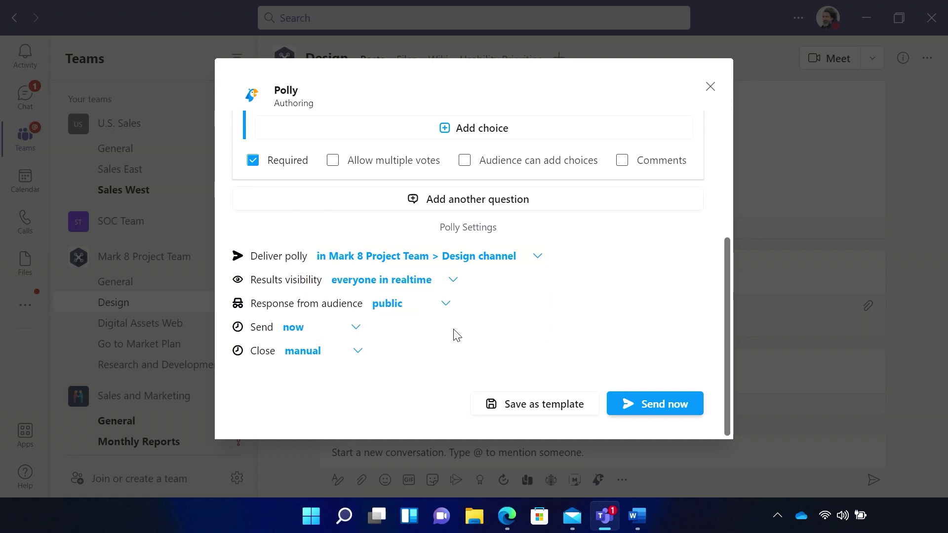
left_click(443, 316)
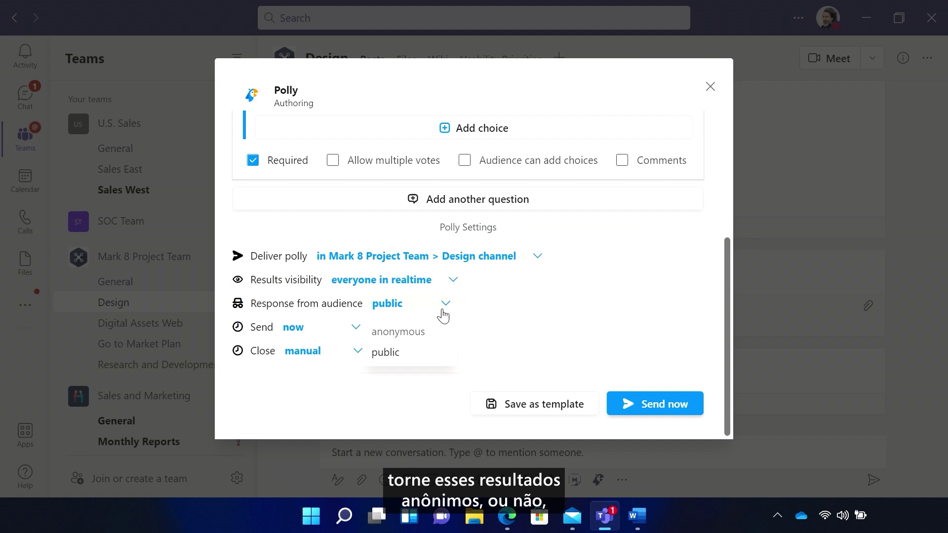
left_click(444, 316)
left_click(356, 330)
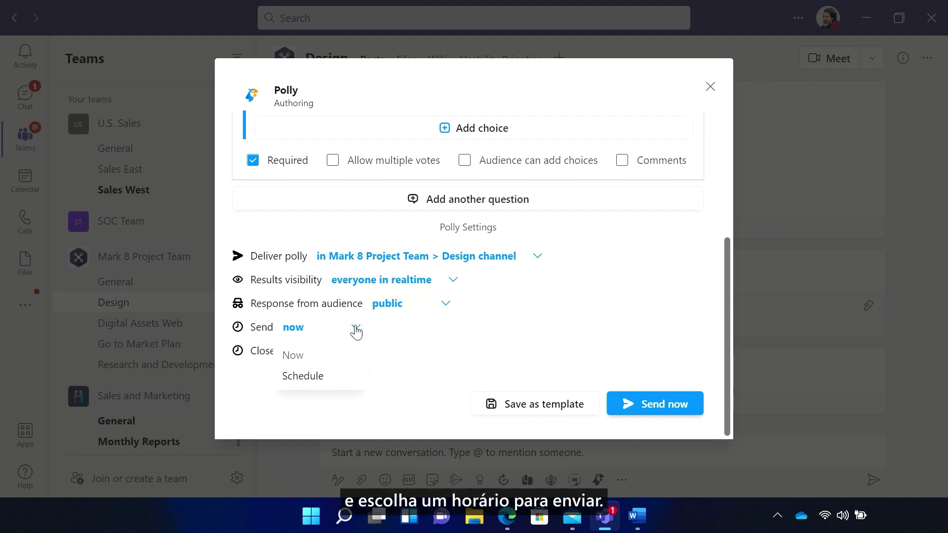
left_click(355, 330)
- Make the polly close after 15 minutes and bring up the scheduling options
left_click(358, 354)
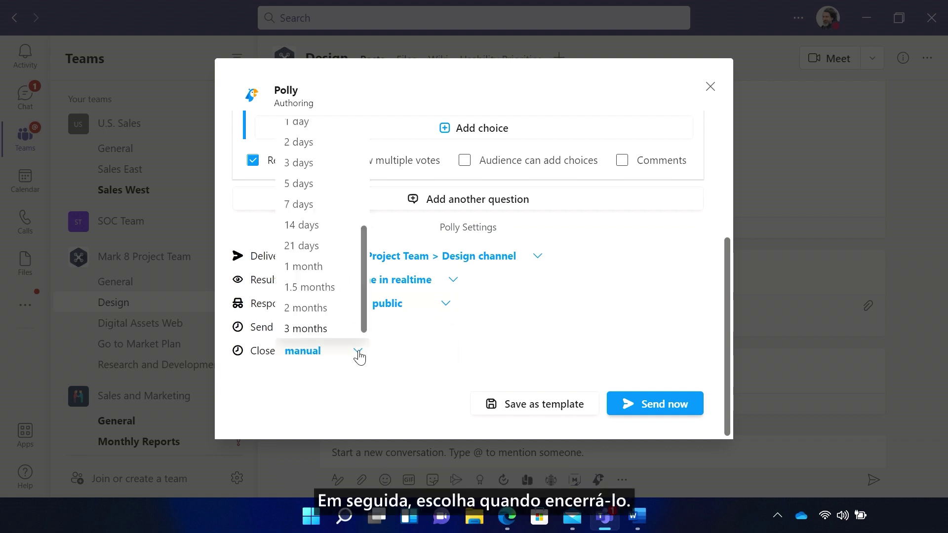
left_click_drag(362, 251, 367, 109)
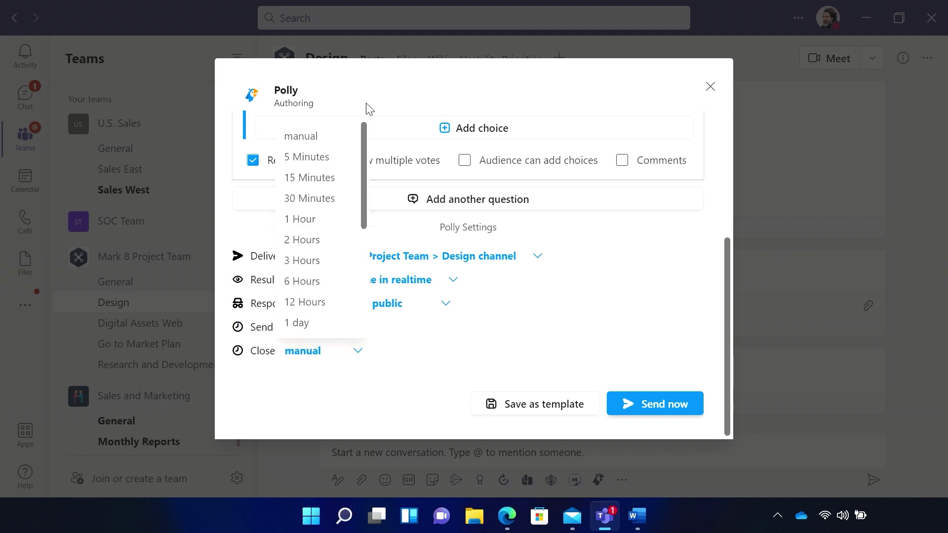
left_click(300, 181)
left_click(356, 328)
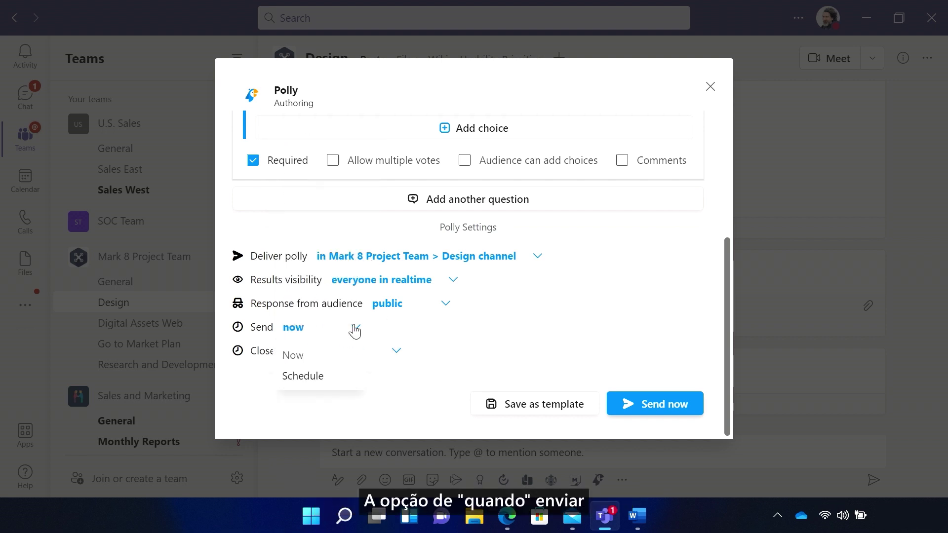
left_click(306, 376)
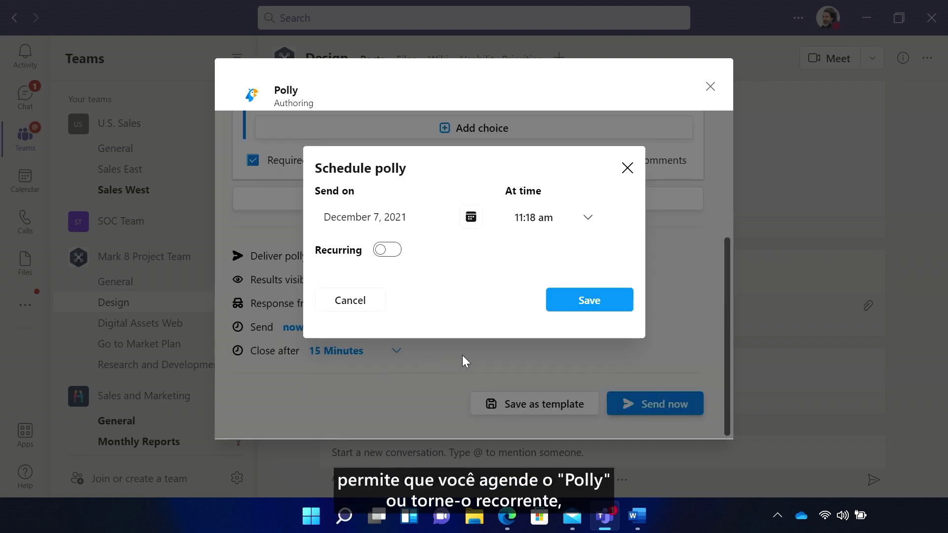
- Make the poll recur weekly on Thursday only at 11:18 am and save
left_click(381, 253)
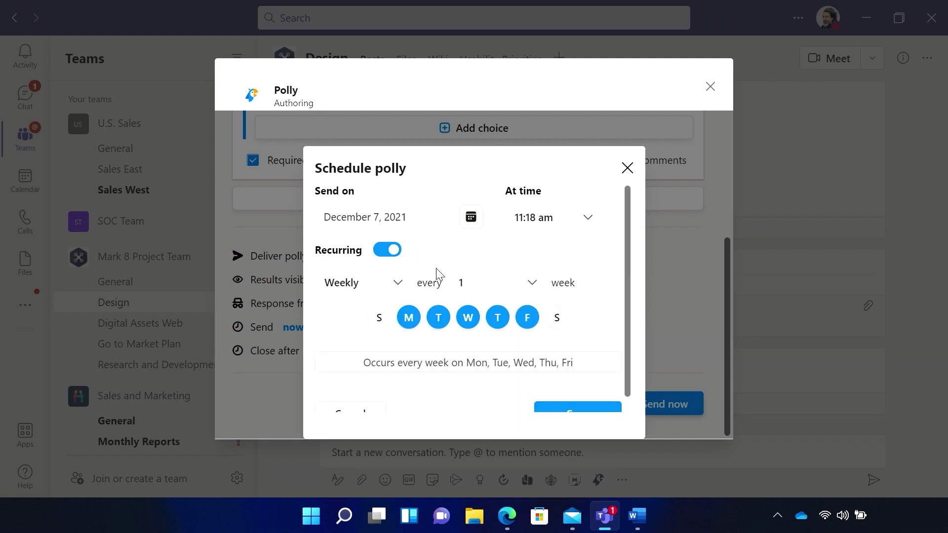
left_click(409, 316)
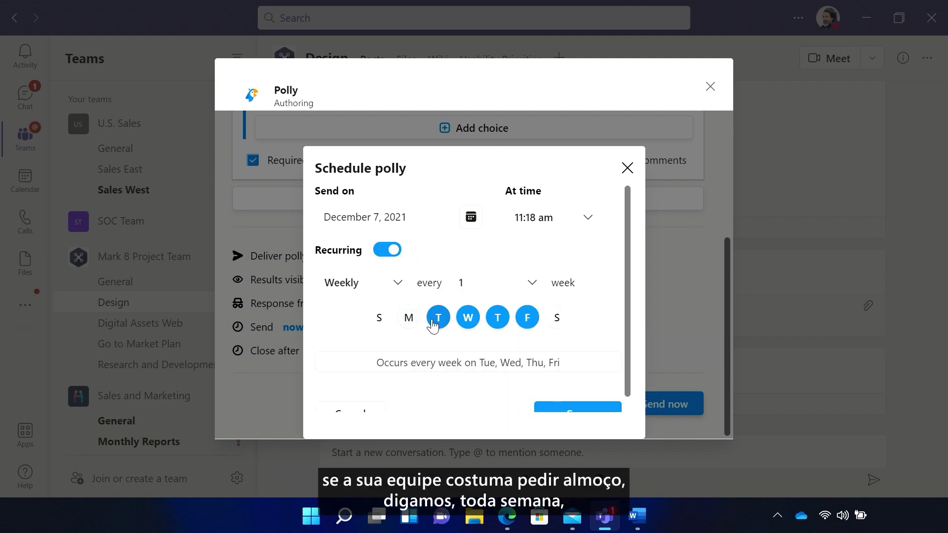
left_click(438, 317)
left_click(471, 318)
left_click(526, 318)
scroll(626, 335, "down", 1)
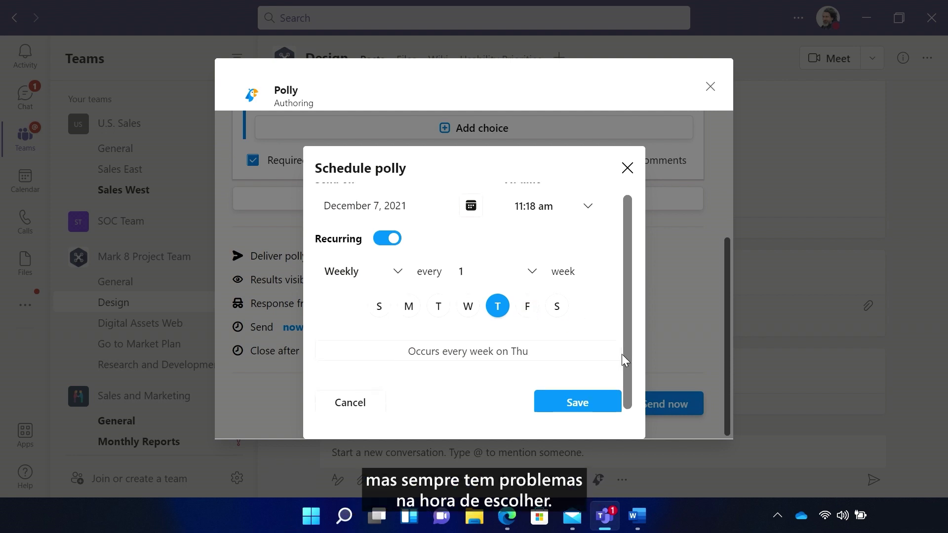
left_click(580, 404)
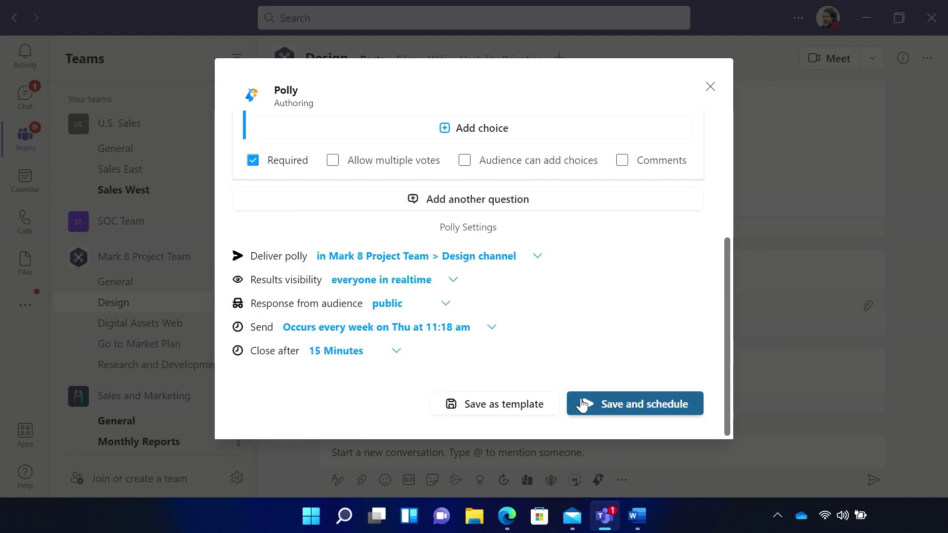
- Save and send the weekly Thursday lunch poll, then go to the Calendar
left_click(628, 400)
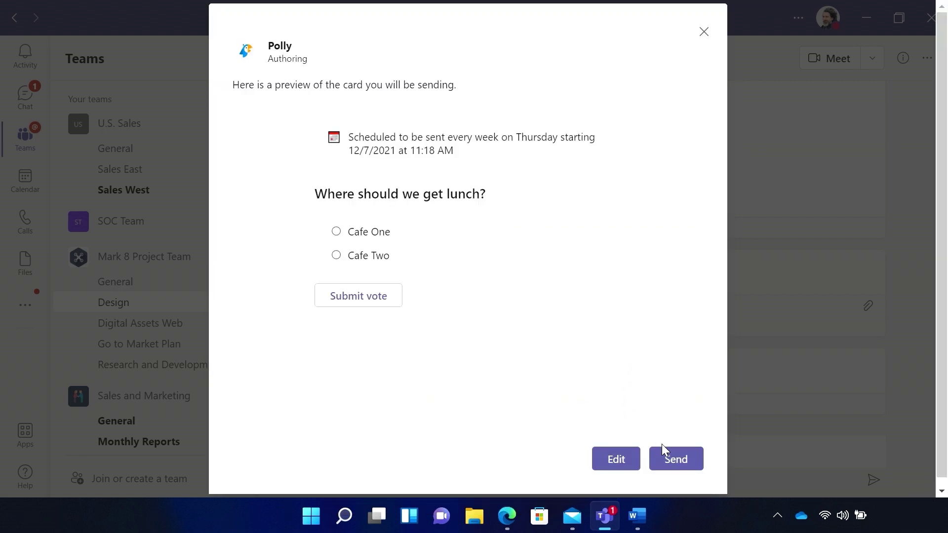
left_click(663, 461)
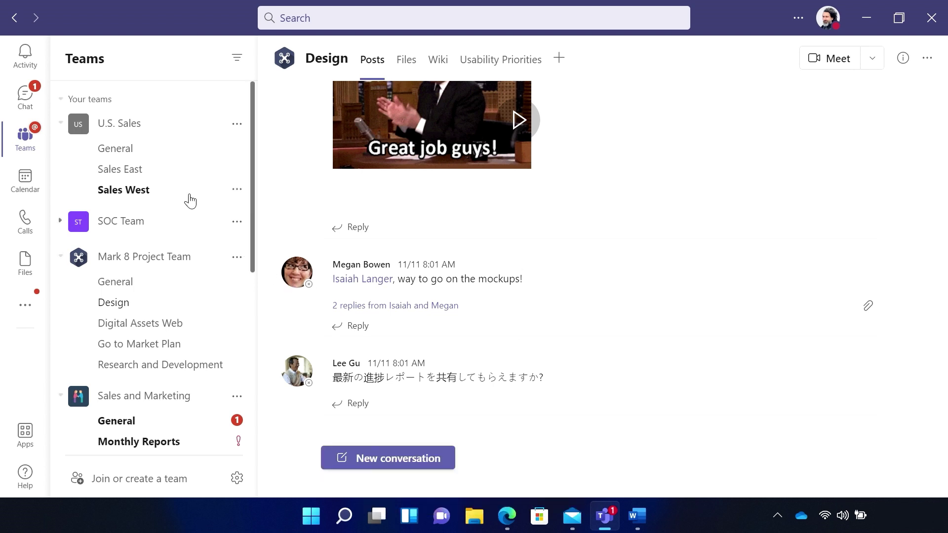
left_click(25, 179)
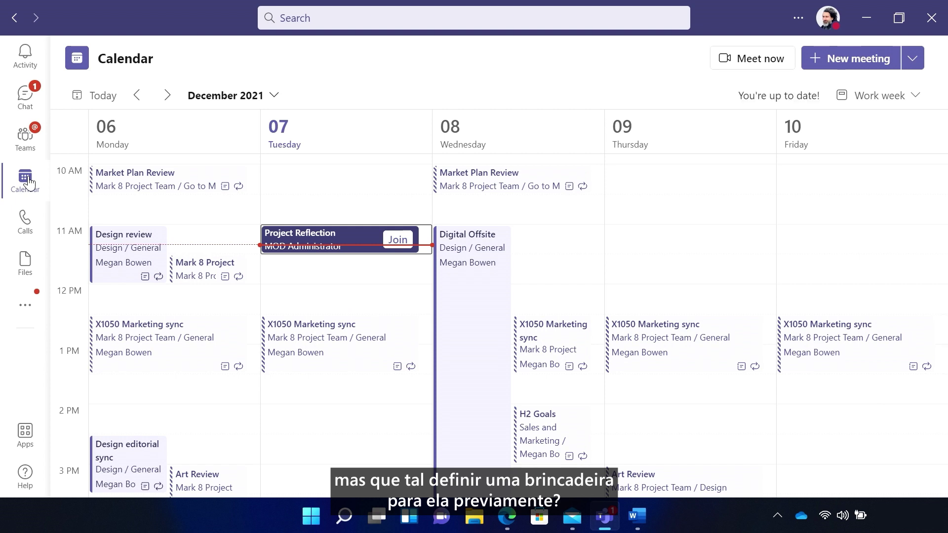
- Open the Project Reflection meeting for editing and start adding a tab
left_click(315, 243)
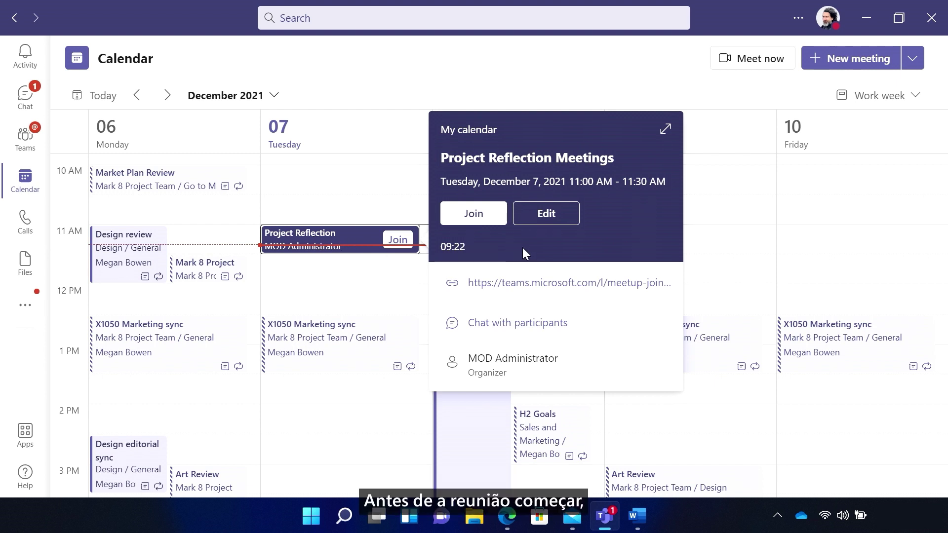
left_click(550, 220)
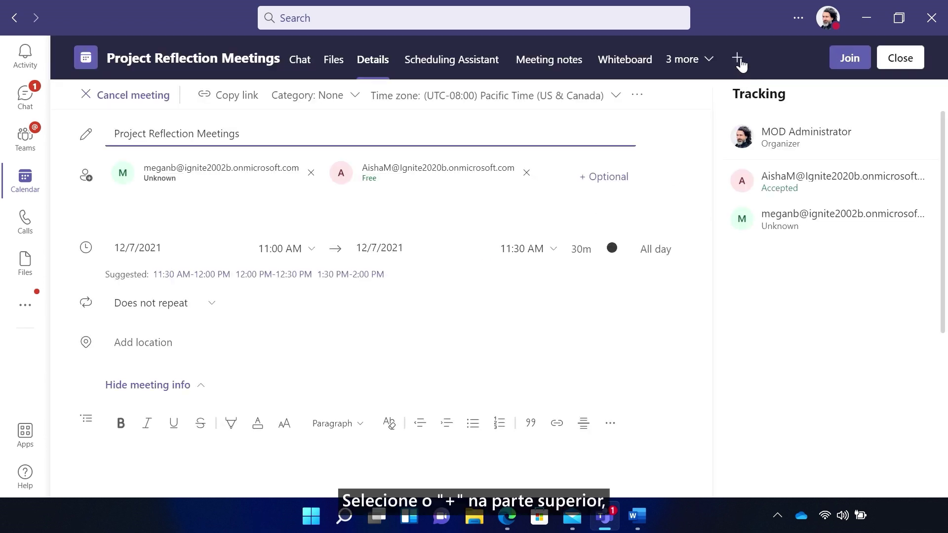
left_click(739, 59)
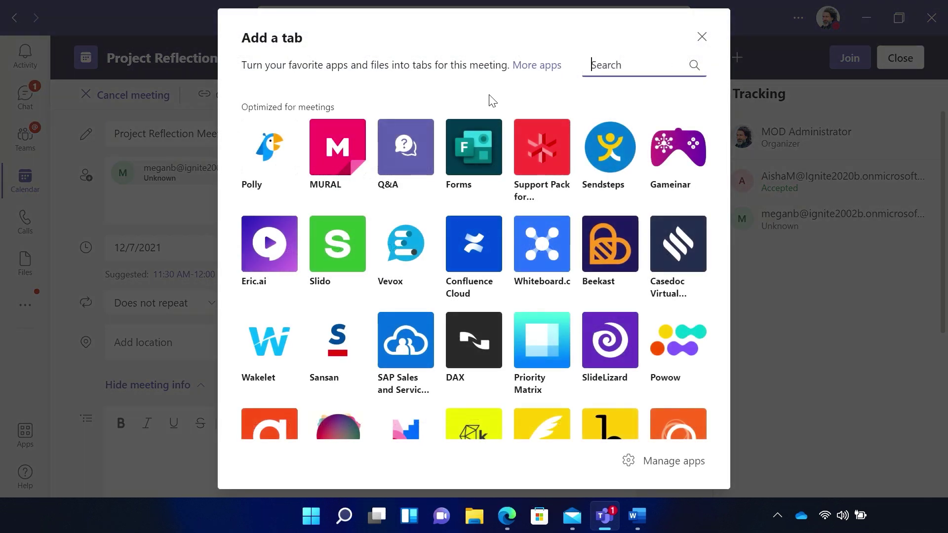
- Add Polly as a tab to the Project Reflection Meetings invite
left_click(264, 159)
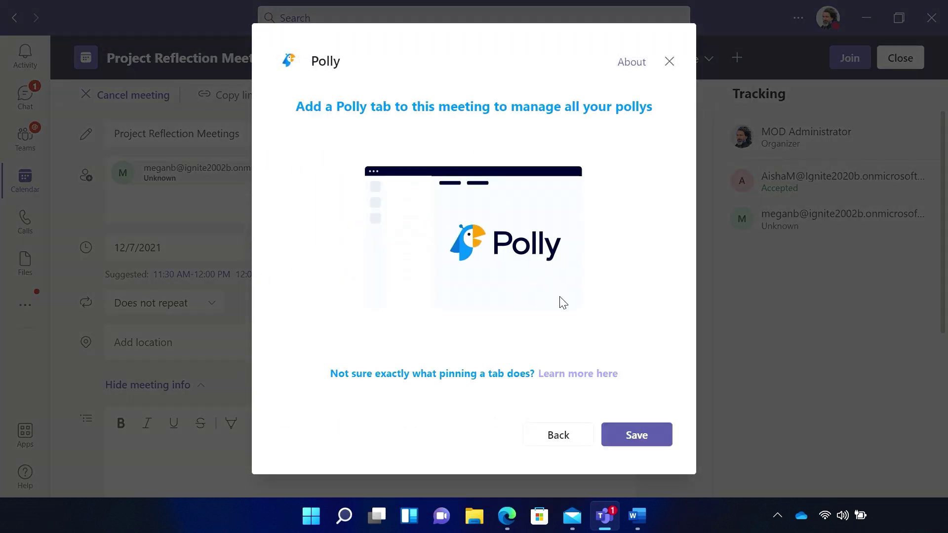
left_click(620, 437)
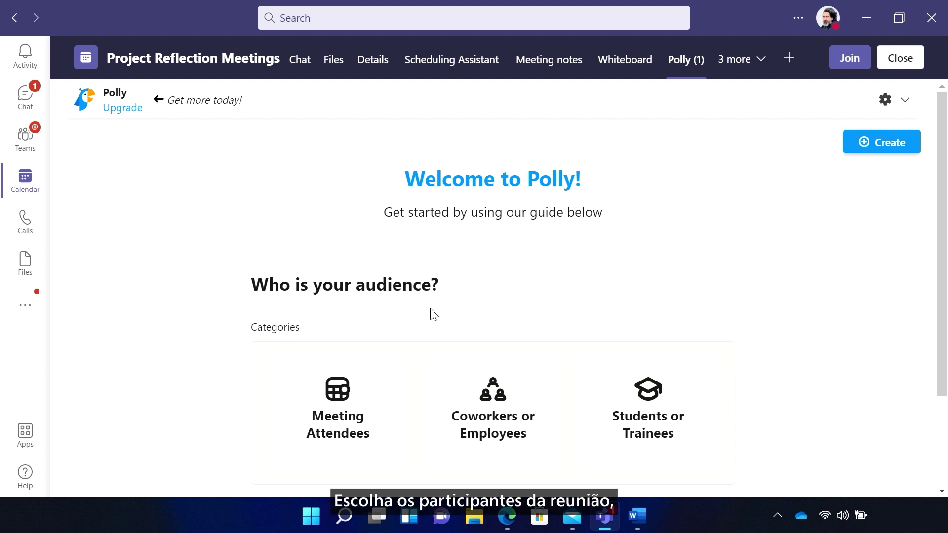
- Choose Meeting Attendees and Have Fun! in the Polly guide, then Trivia
left_click(329, 424)
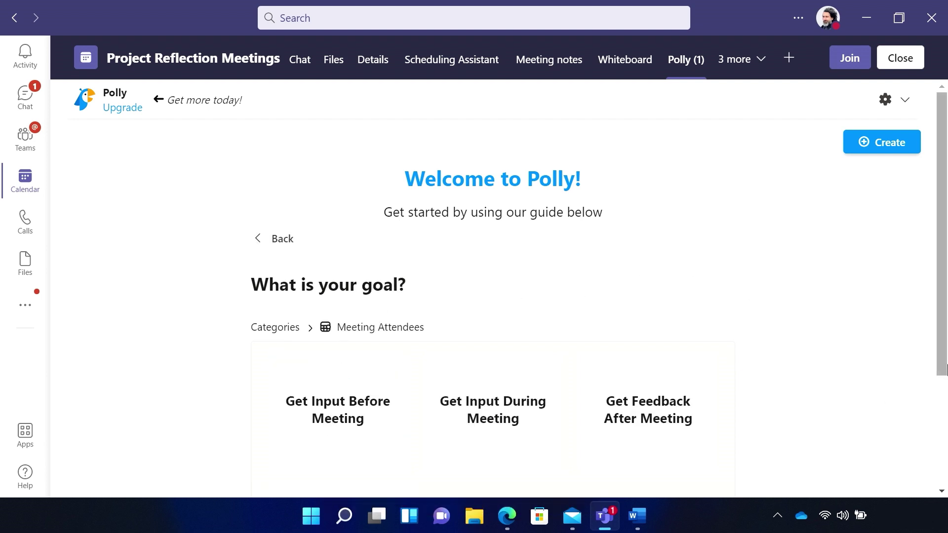
scroll(938, 449, "down", 3)
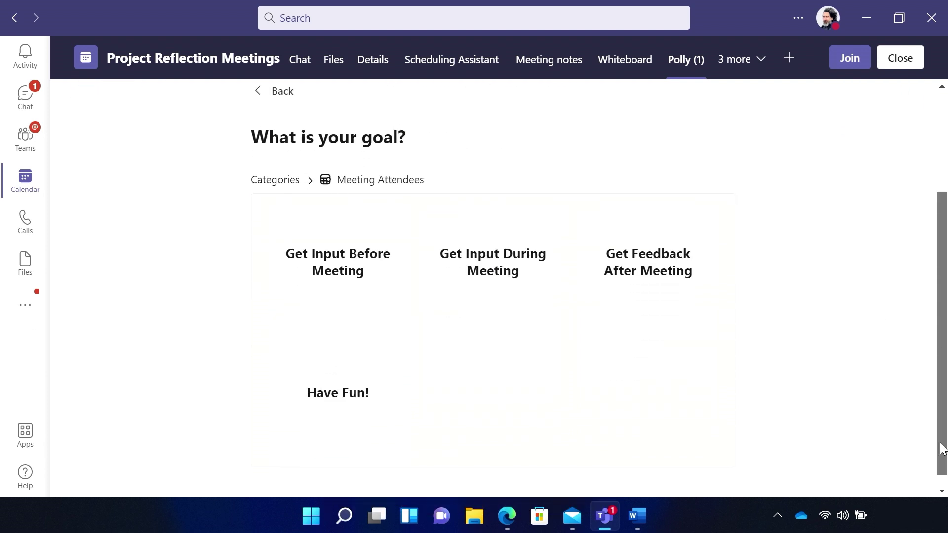
left_click(346, 408)
left_click(339, 376)
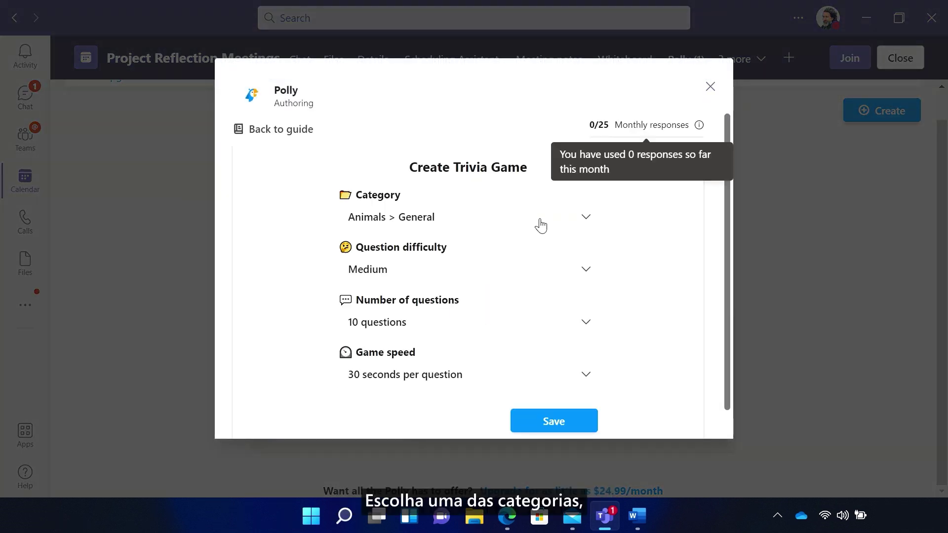
- Set up a TV > 70s medium trivia game: 5 questions, 10 seconds each, then save and close
left_click(585, 220)
left_click(371, 267)
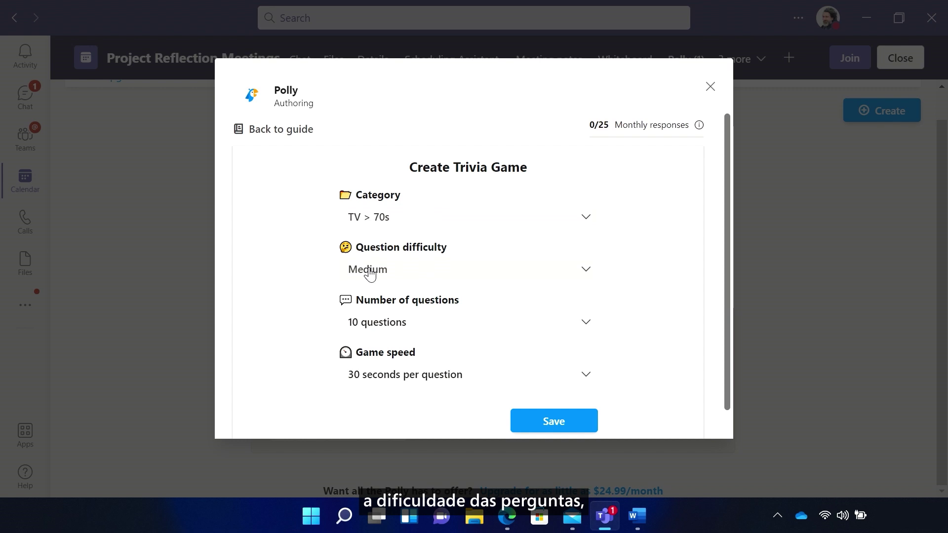
left_click(587, 272)
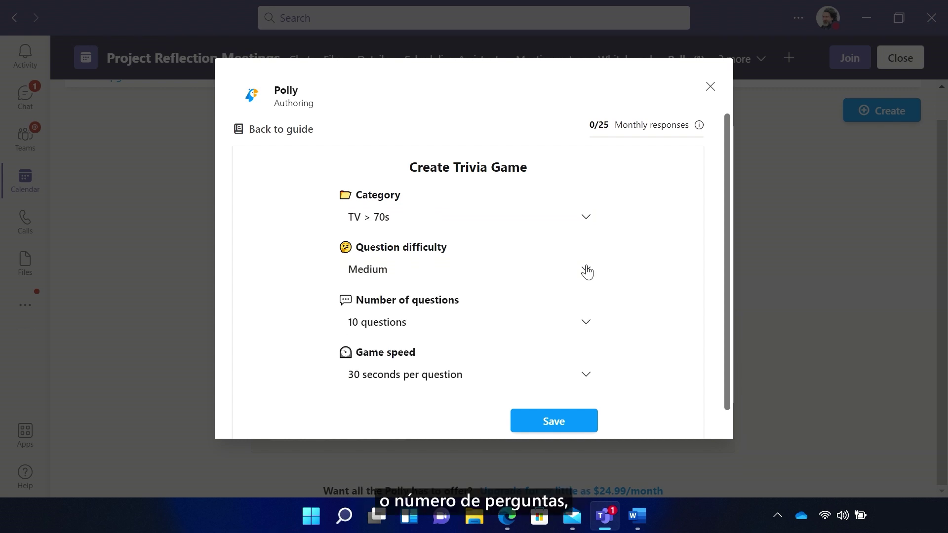
left_click(587, 323)
left_click(461, 349)
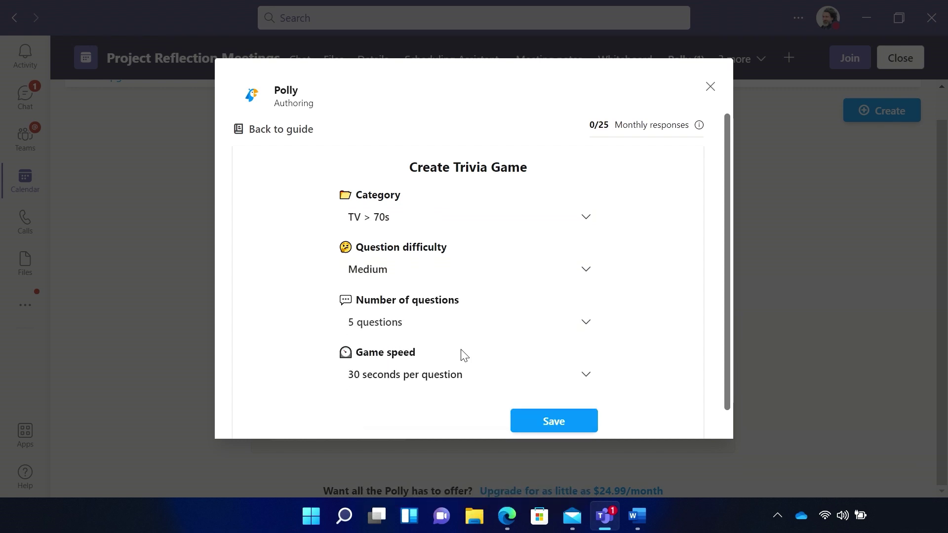
left_click(587, 379)
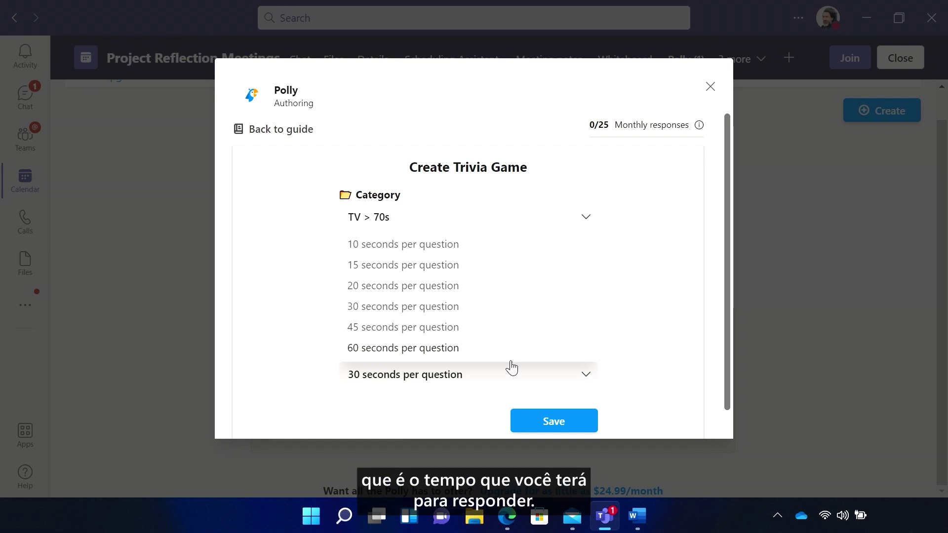
left_click(436, 245)
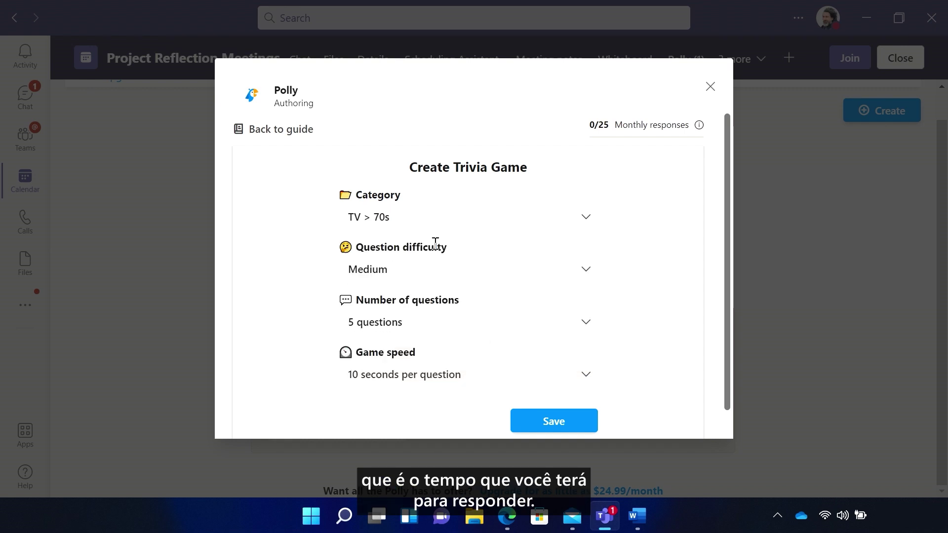
left_click(574, 427)
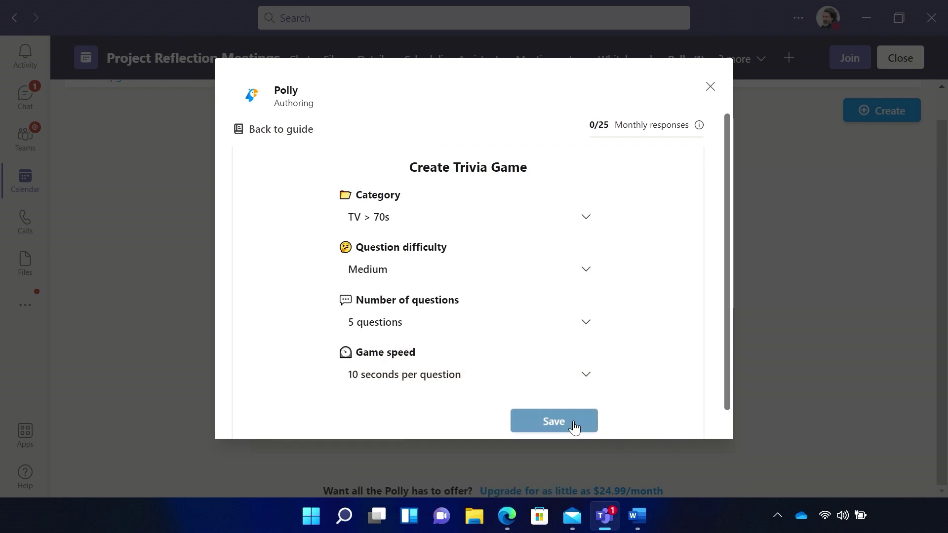
left_click(709, 88)
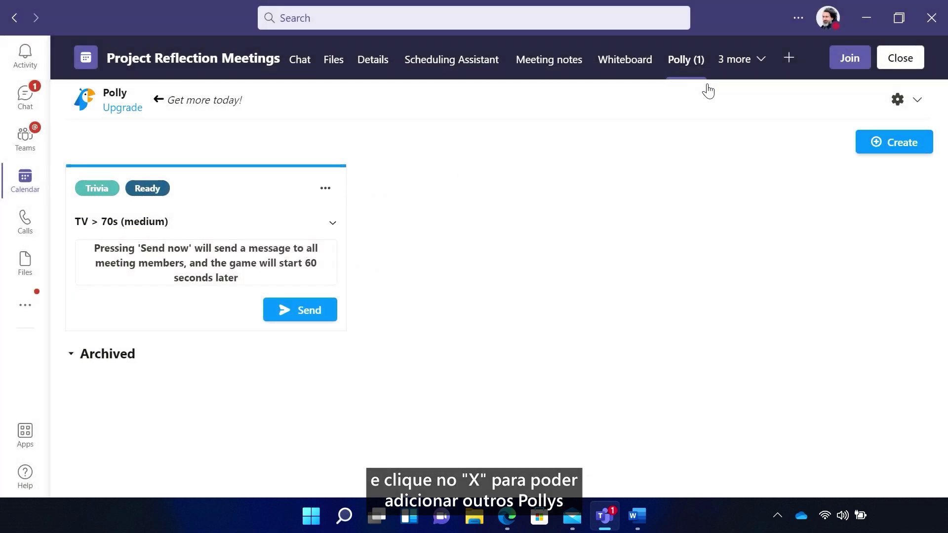
- Join the meeting call and send the TV > 70s trivia game from Polly
left_click(848, 60)
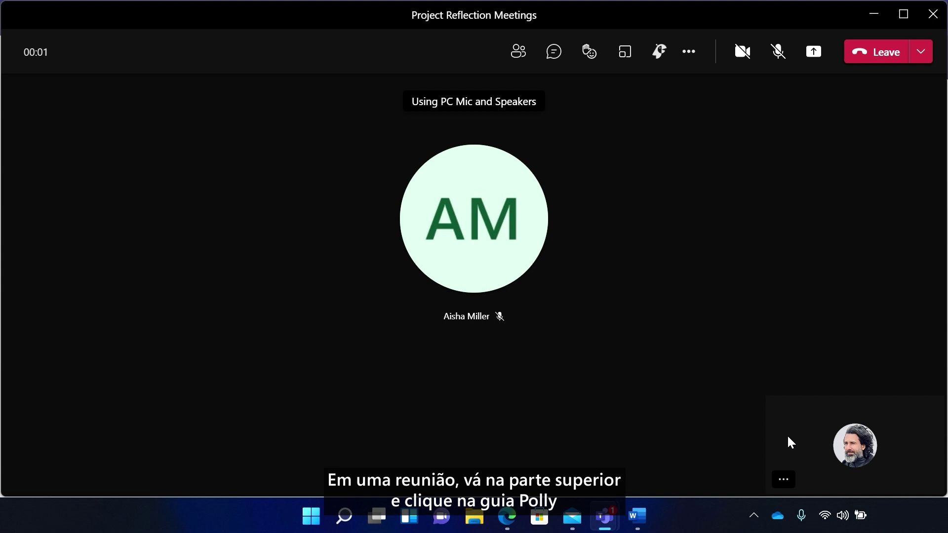
left_click(659, 52)
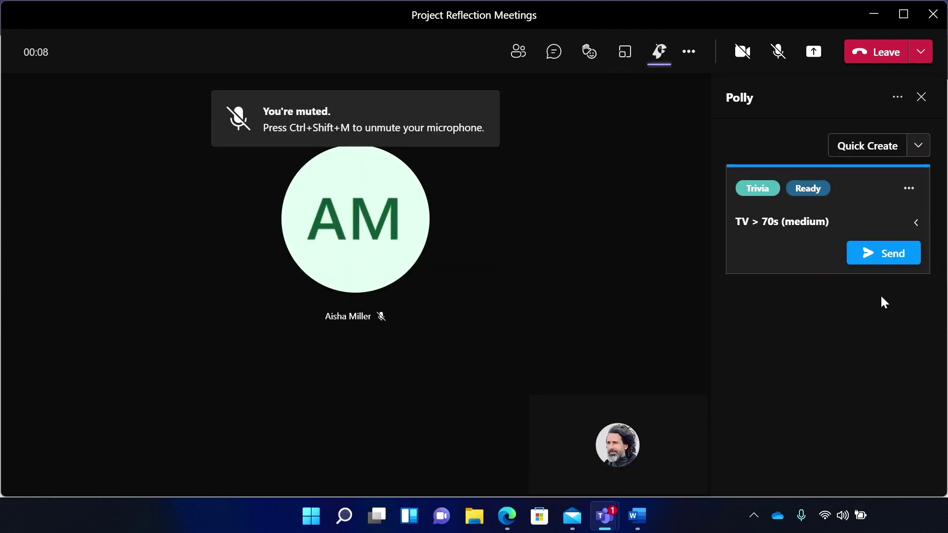
left_click(884, 253)
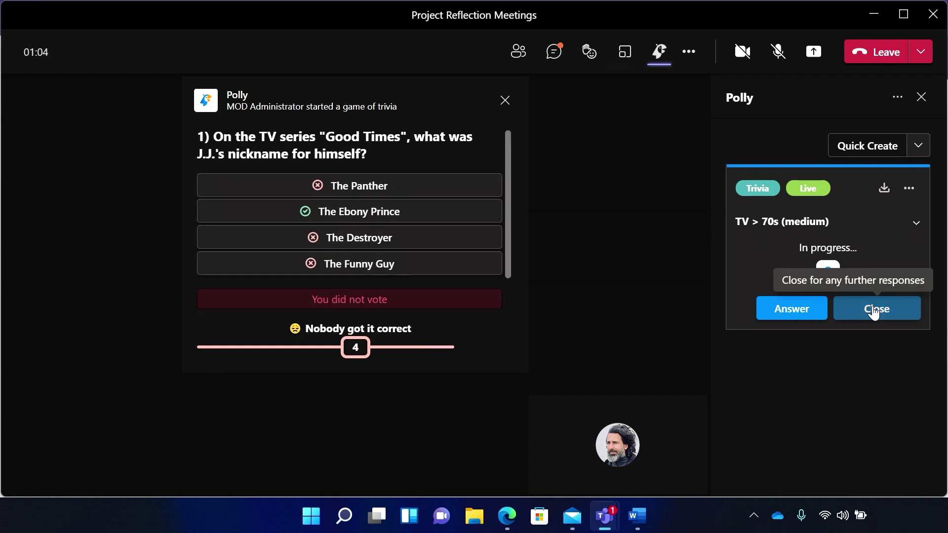
- Close the TV > 70s trivia game to further responses from the Polly panel
left_click(874, 309)
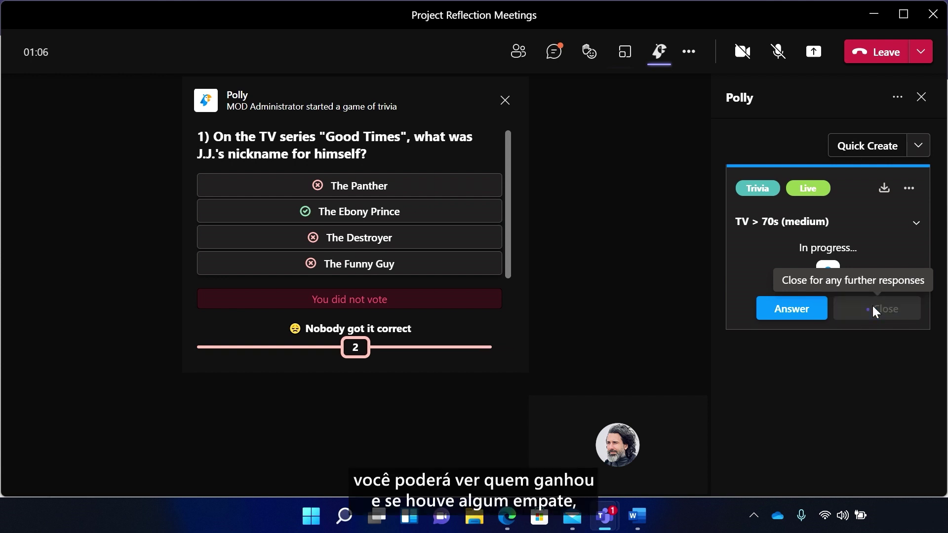